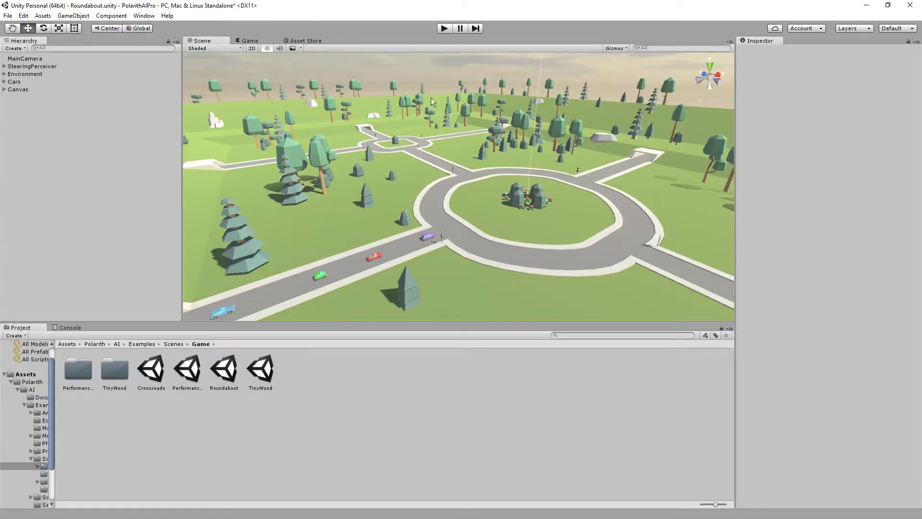
Step: Create a Polarith Planar Sensor asset named Line1XZ in the Sensors folder
click(144, 344)
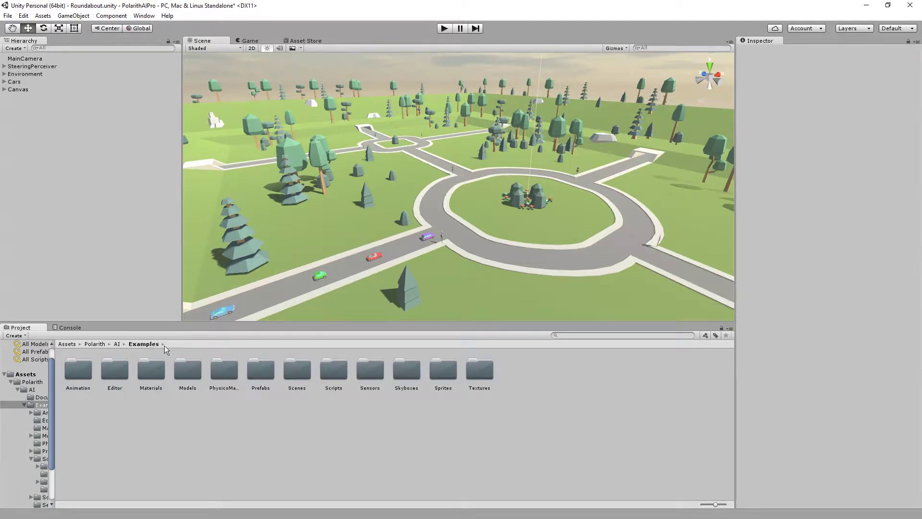
double_click(358, 367)
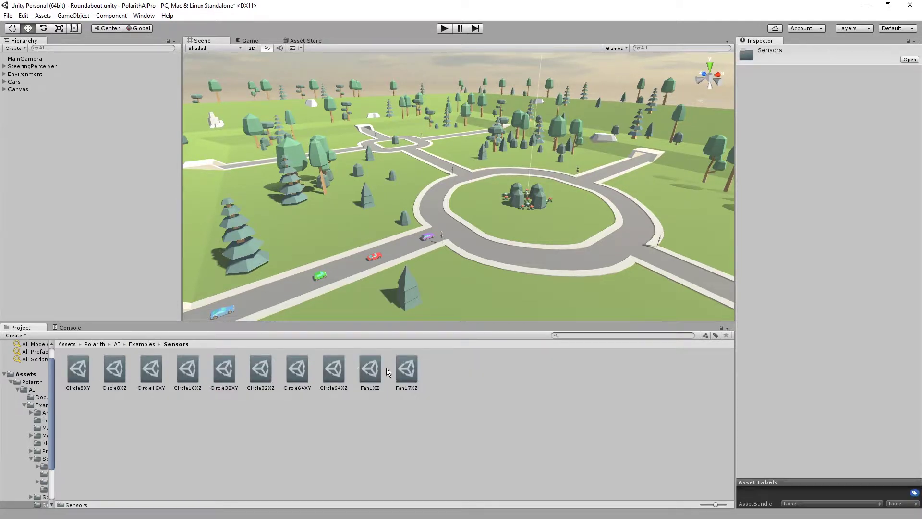
right_click(448, 368)
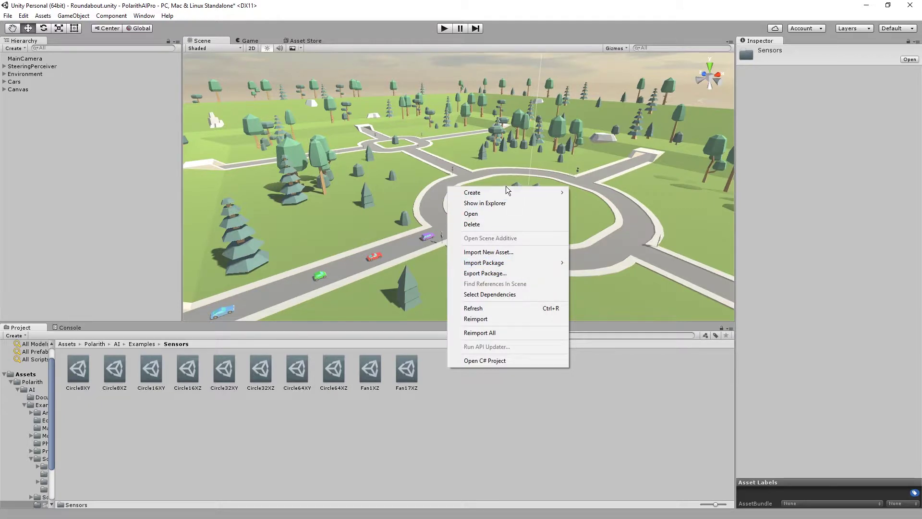
mouse_move(606, 193)
mouse_move(707, 192)
click(768, 194)
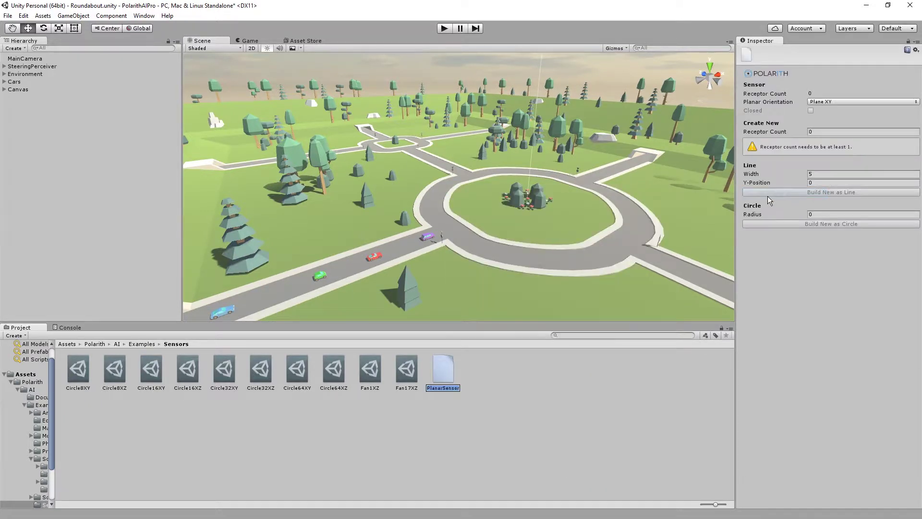
text(Line1XZ)
key(Return)
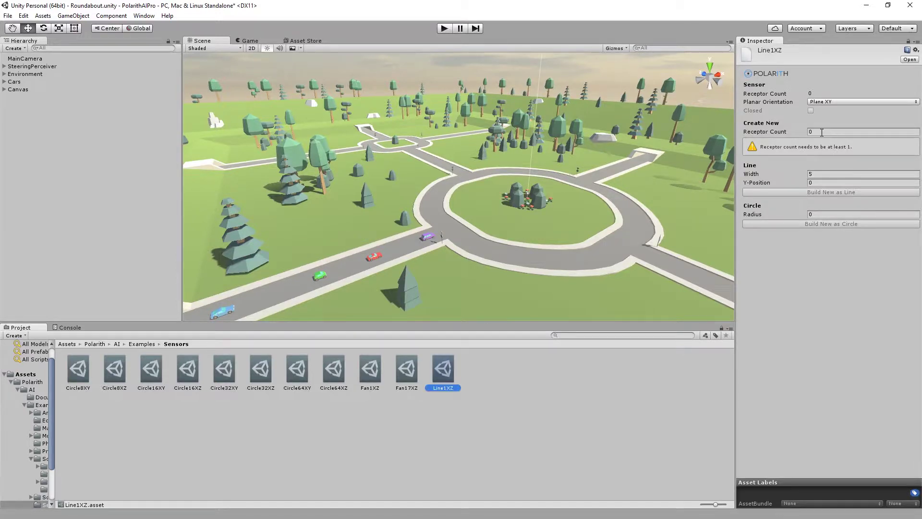
Step: Give Line1XZ one receptor, Plane XZ and width 0, and build it as a line
click(821, 132)
text(1)
click(831, 100)
click(837, 120)
click(832, 152)
text(0)
click(828, 171)
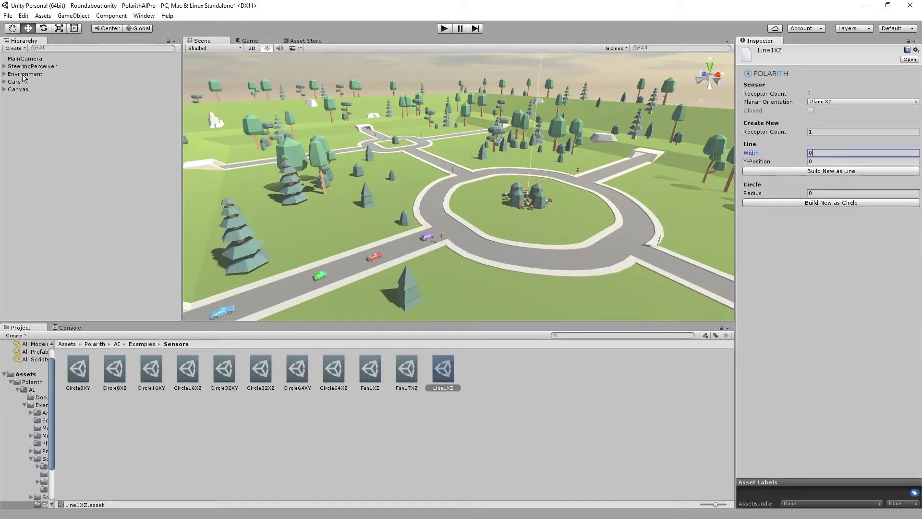
Step: Deactivate cars Car Long 2 through Car Coupe 3, leaving Car Long 1 active
click(5, 82)
click(29, 89)
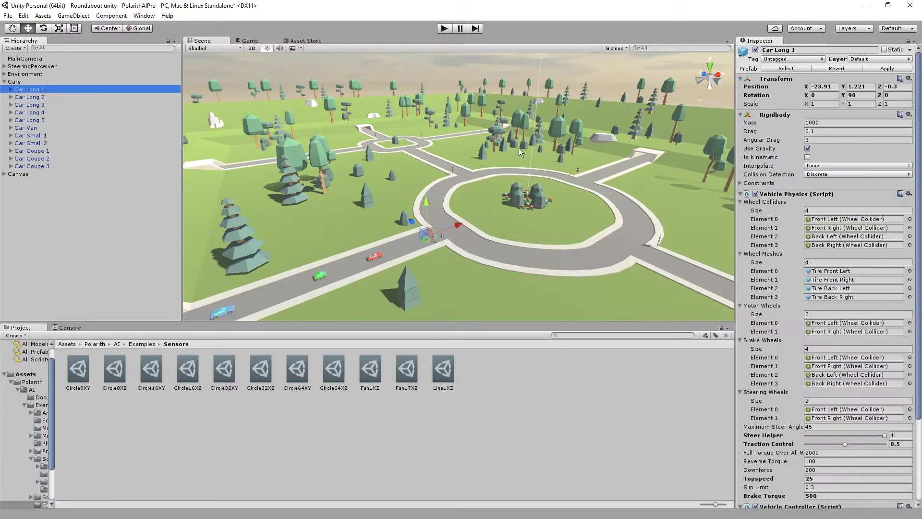
scroll(843, 317, down, 3)
scroll(843, 317, down, 3)
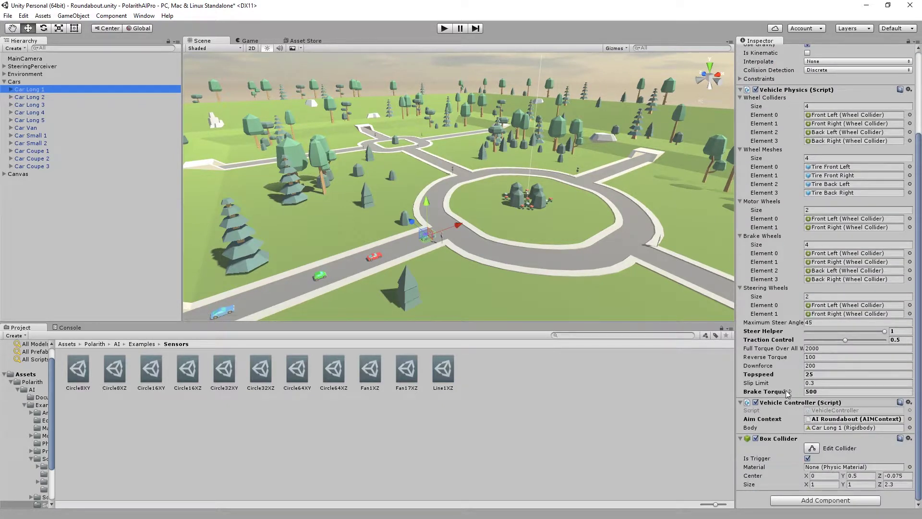
click(761, 407)
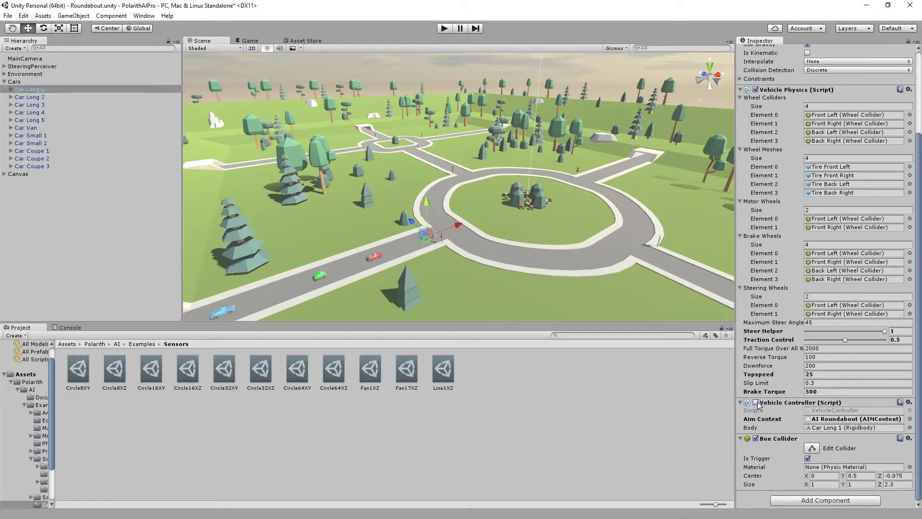
click(27, 99)
shift+click(47, 168)
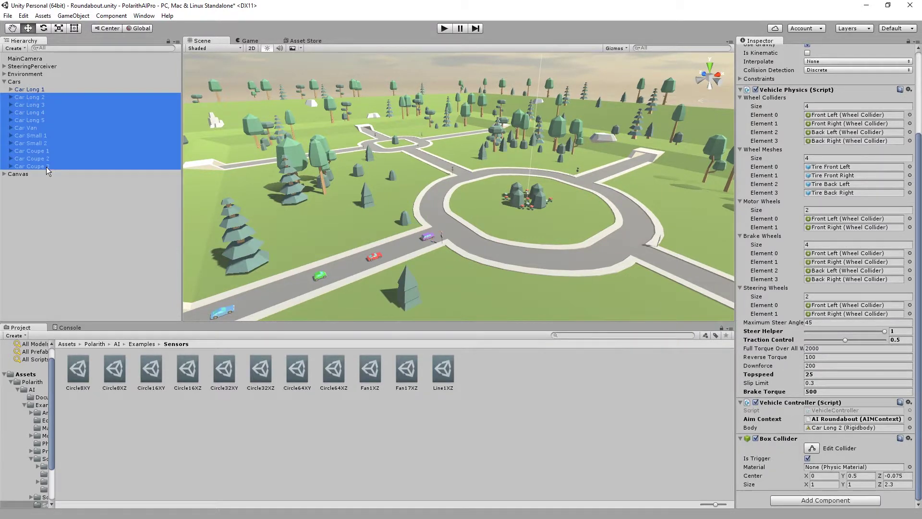
scroll(762, 70, up, 5)
click(755, 50)
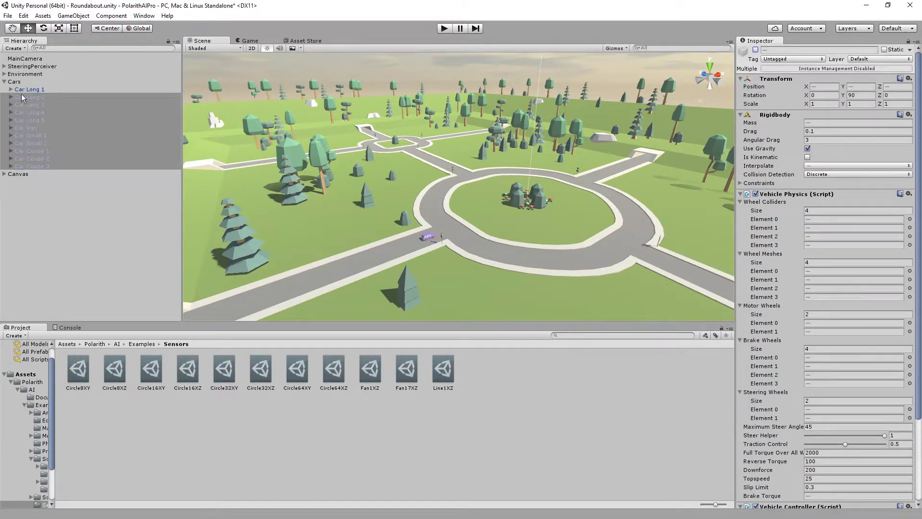
Step: Assign Line1XZ as the sensor of Car Long 1's AI PriorityRoad AIM Context
click(10, 90)
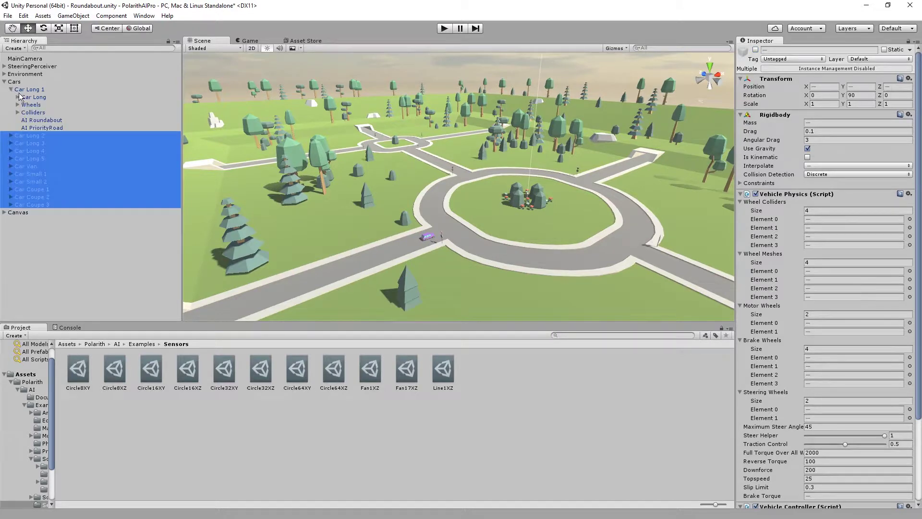
click(46, 128)
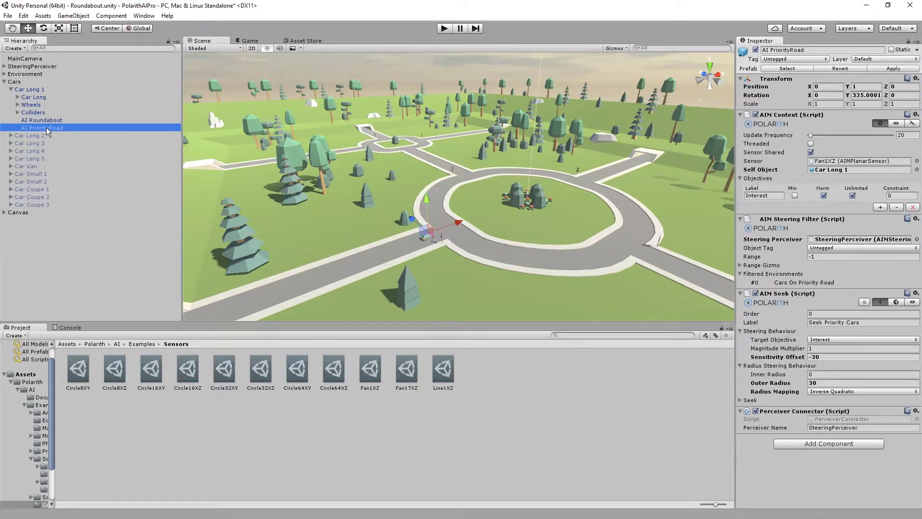
drag(442, 368, 833, 165)
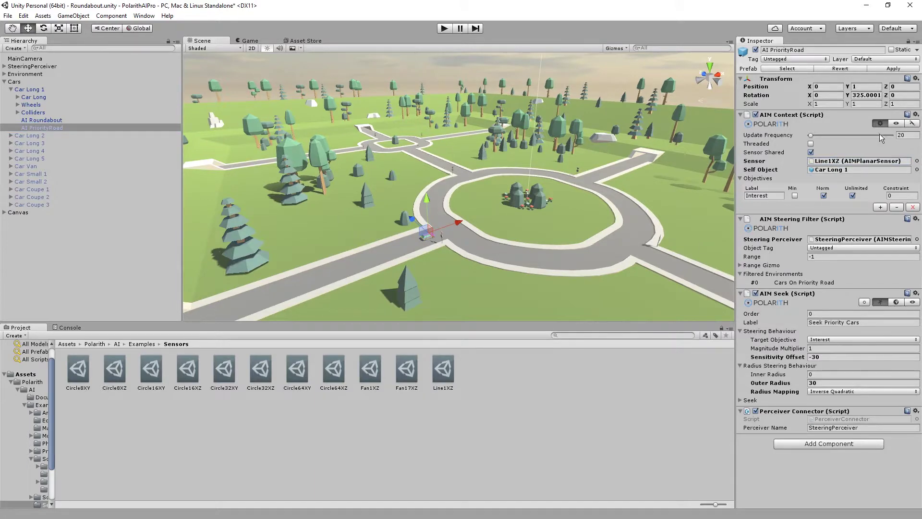
click(895, 124)
click(445, 28)
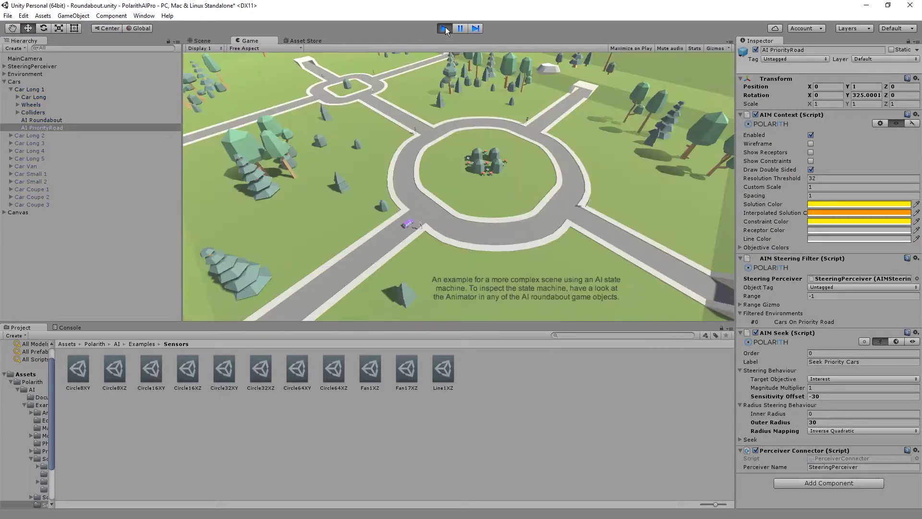
click(203, 41)
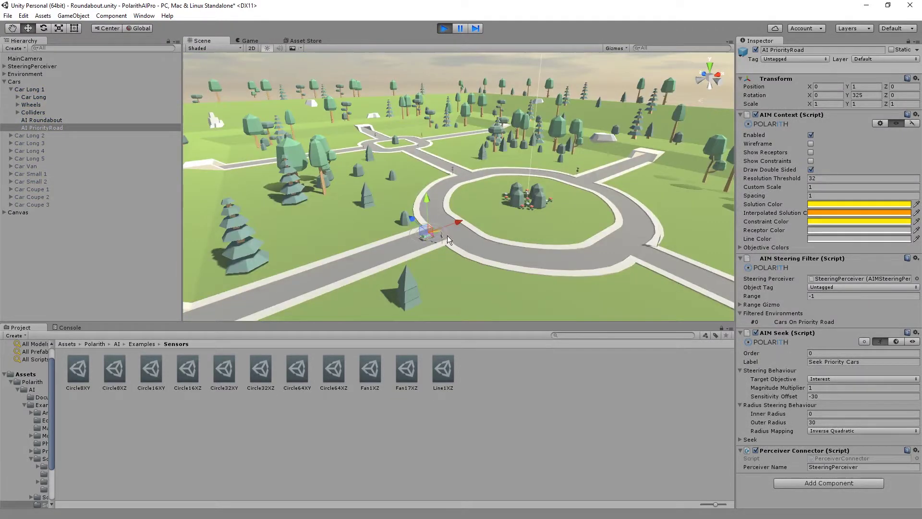
key(f)
click(50, 120)
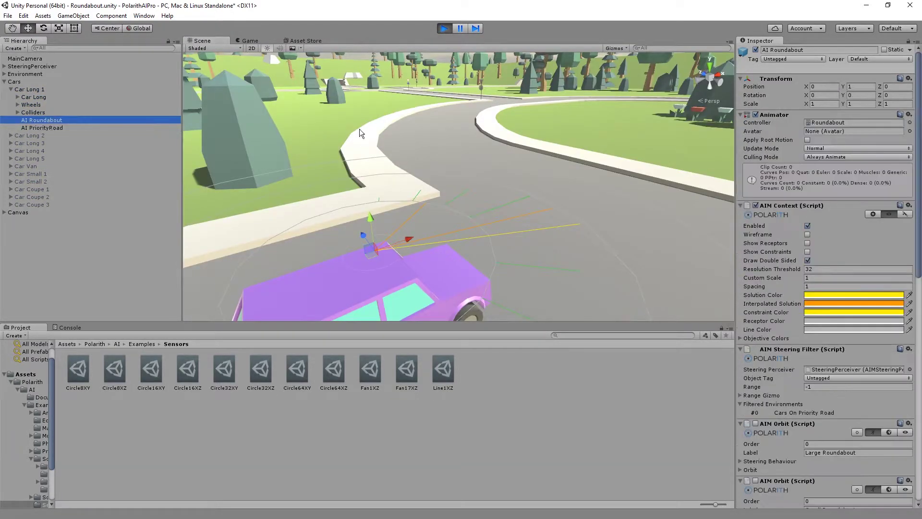
click(807, 226)
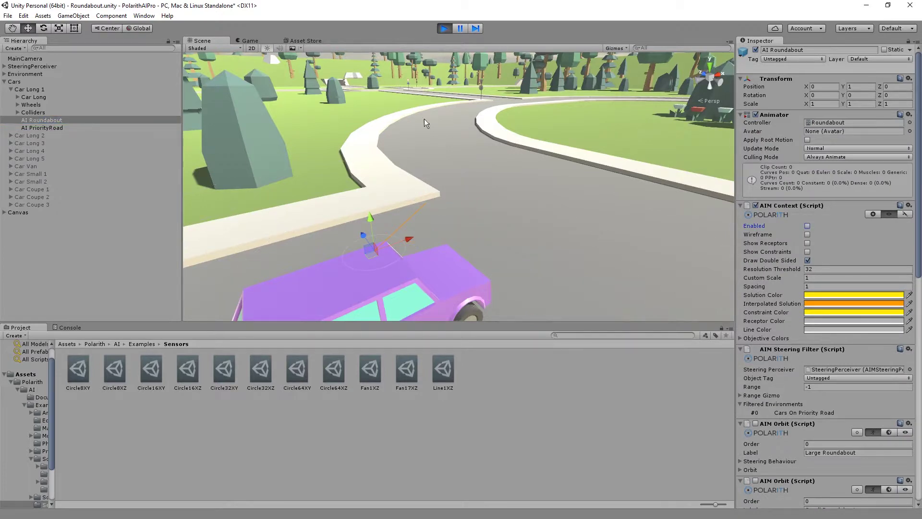
click(88, 127)
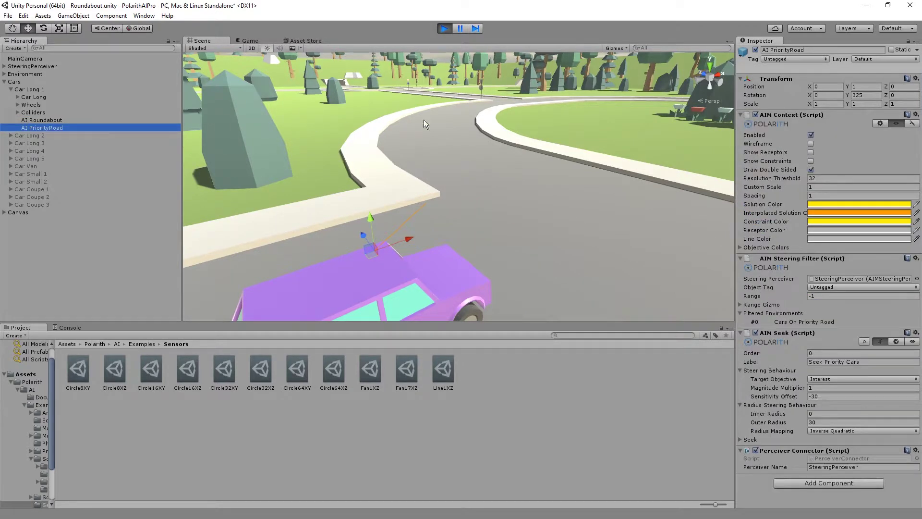
drag(777, 188, 784, 187)
scroll(616, 167, down, 5)
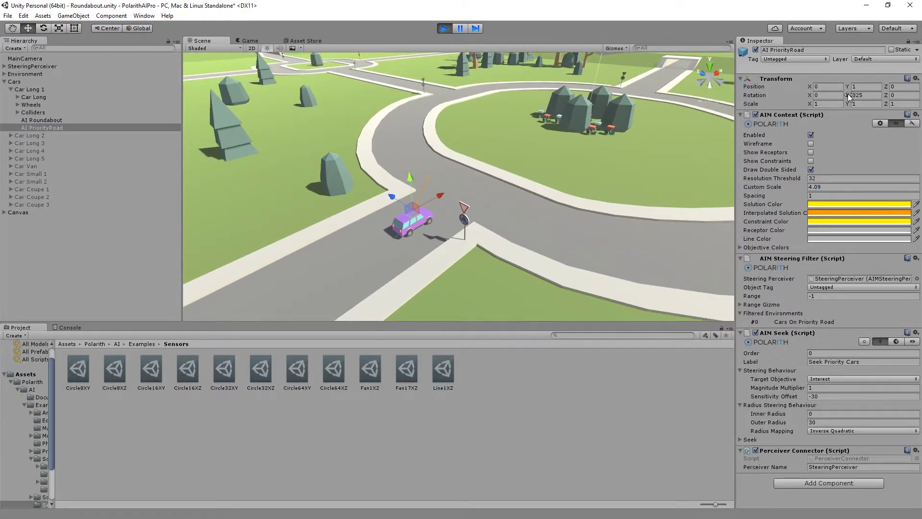
click(755, 50)
click(755, 50)
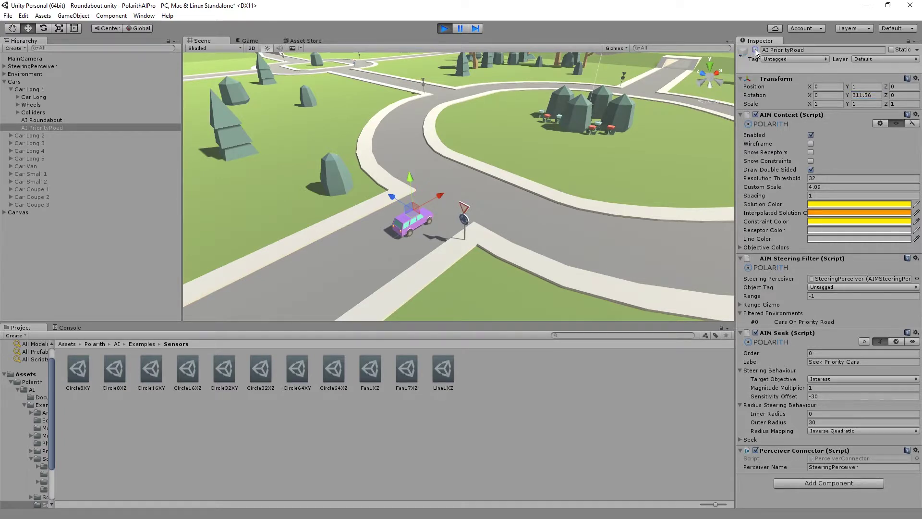
click(444, 30)
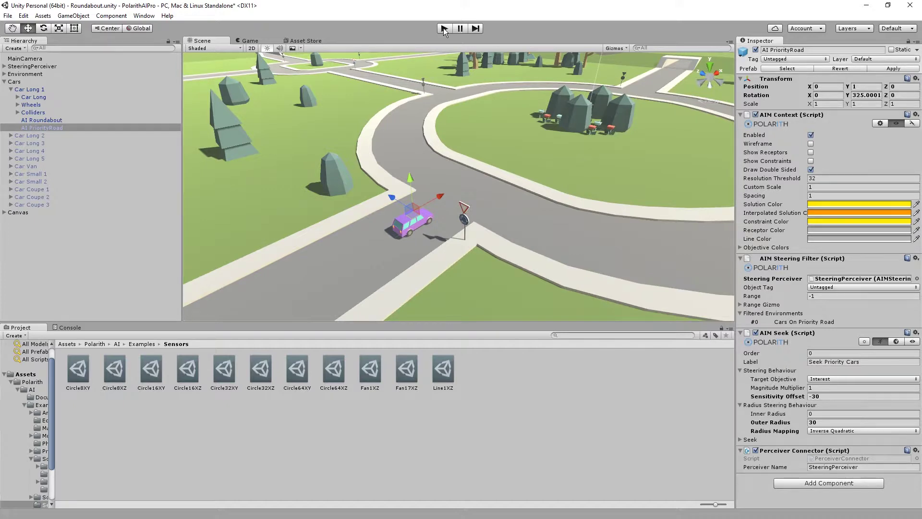
Step: Open VehicleController.cs from Car Long 1's Vehicle Controller component using Edit Script
click(879, 123)
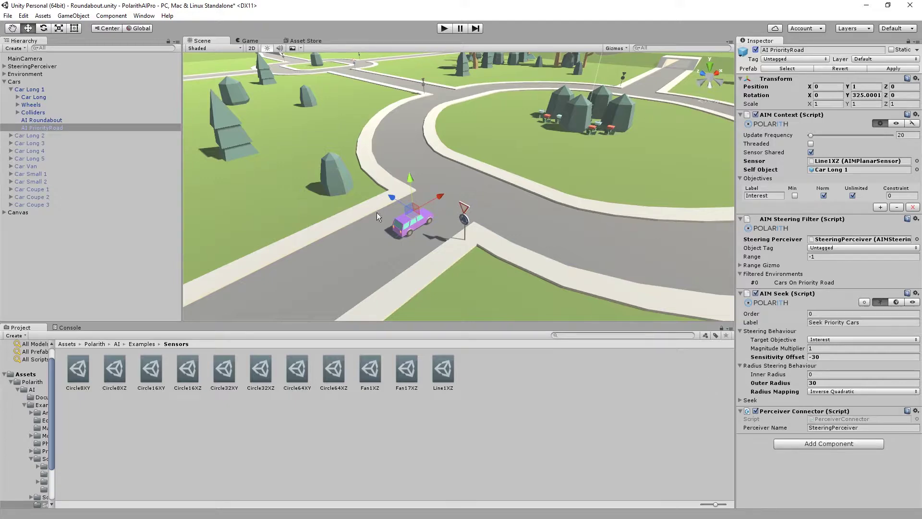
click(53, 90)
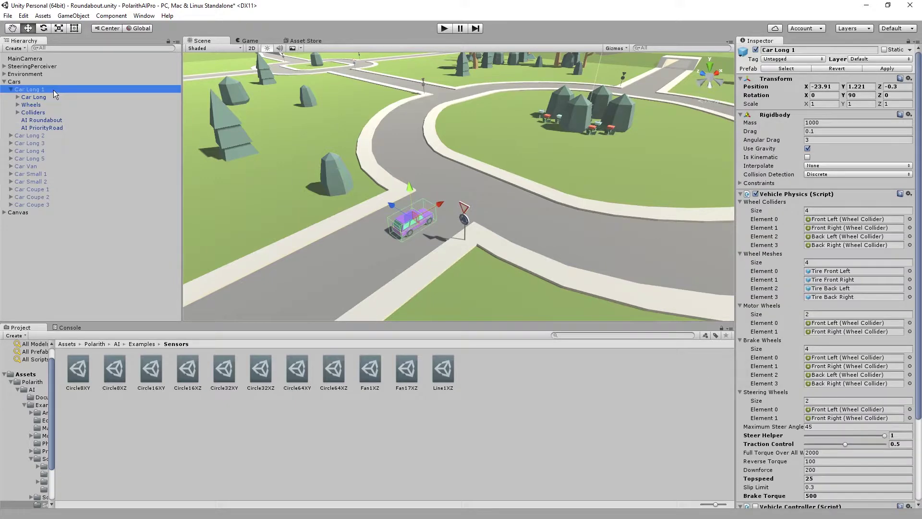
scroll(789, 312, down, 5)
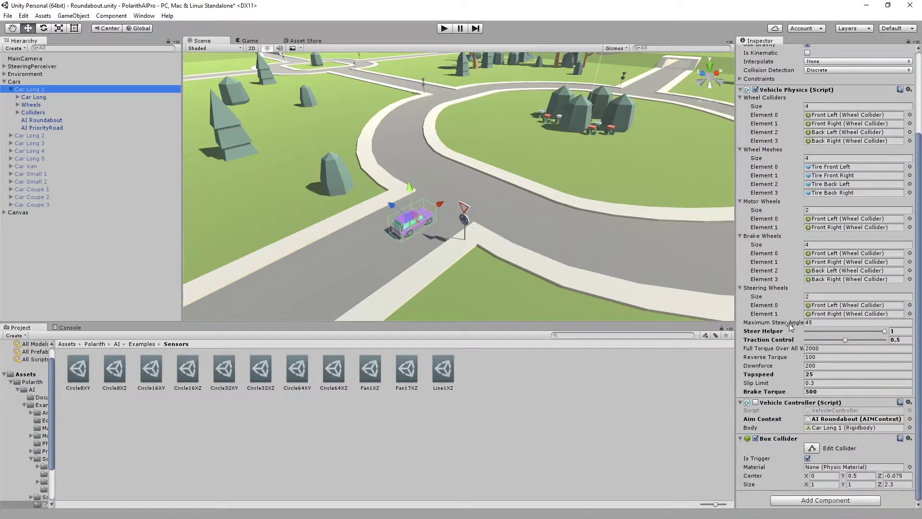
click(769, 407)
right_click(774, 402)
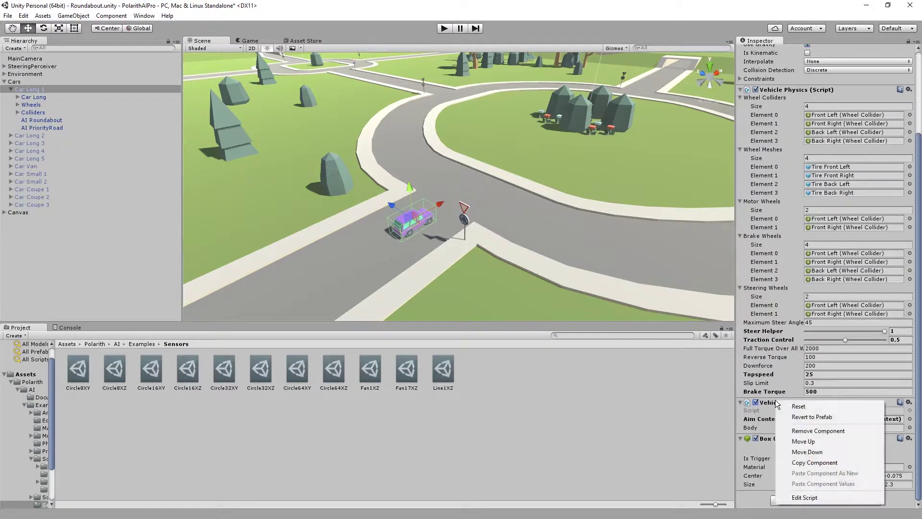
click(832, 498)
Step: Declare AimContextForPriority and StateMachine fields; in FixedUpdate, set usePriority true when AimContextForPriority is non-null
key(Return)
key(Return)
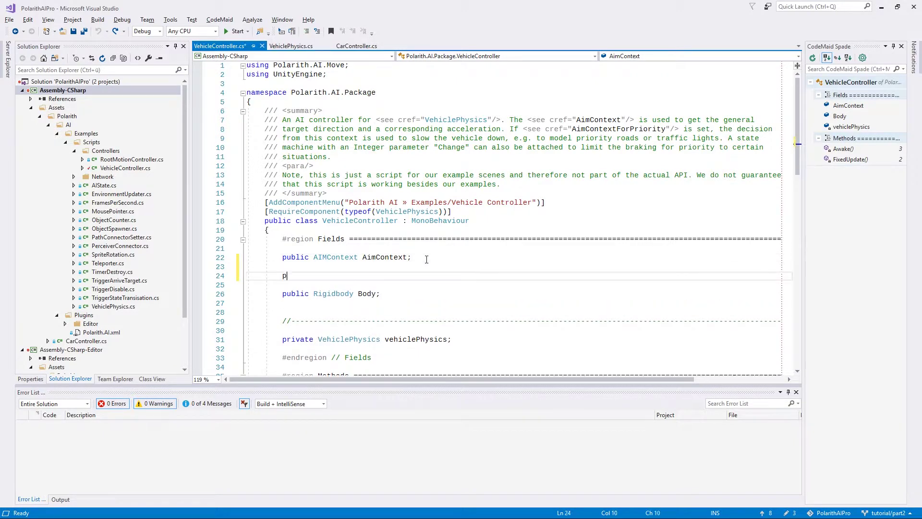
text(public AIMCon)
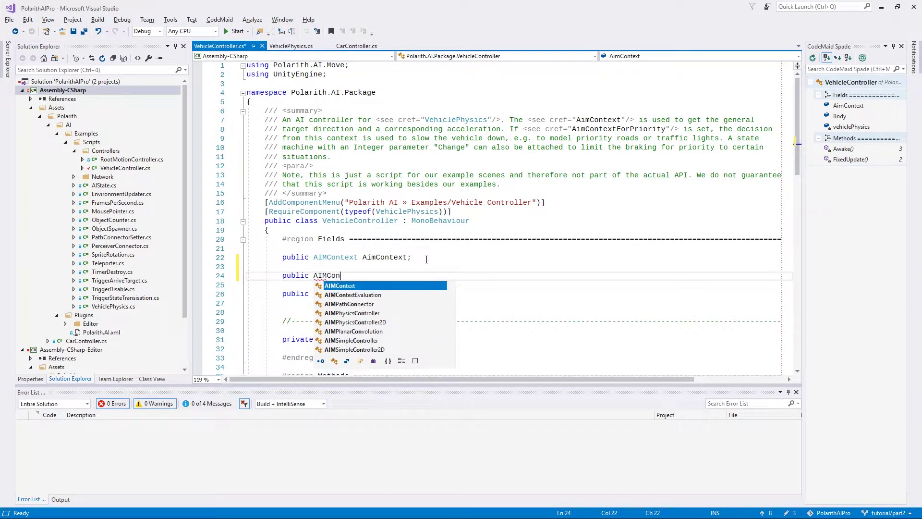
text(text AimCo)
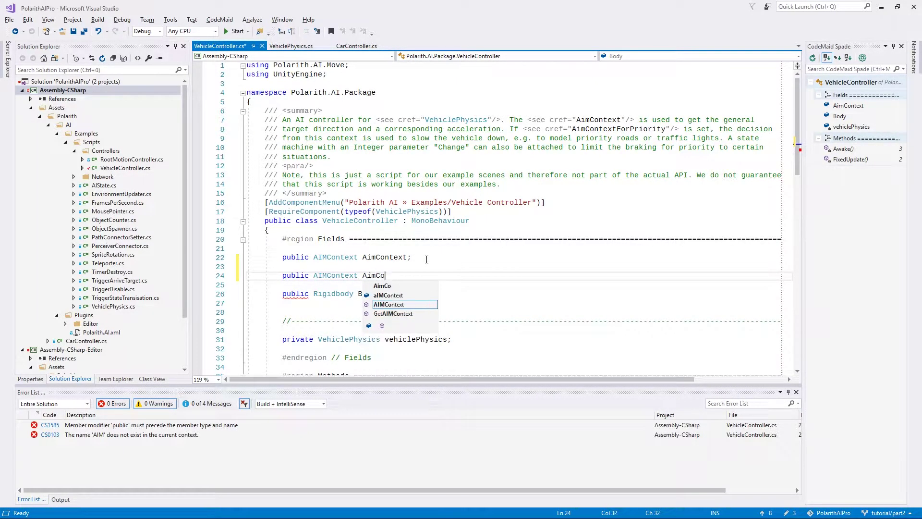
text(ntextFor)
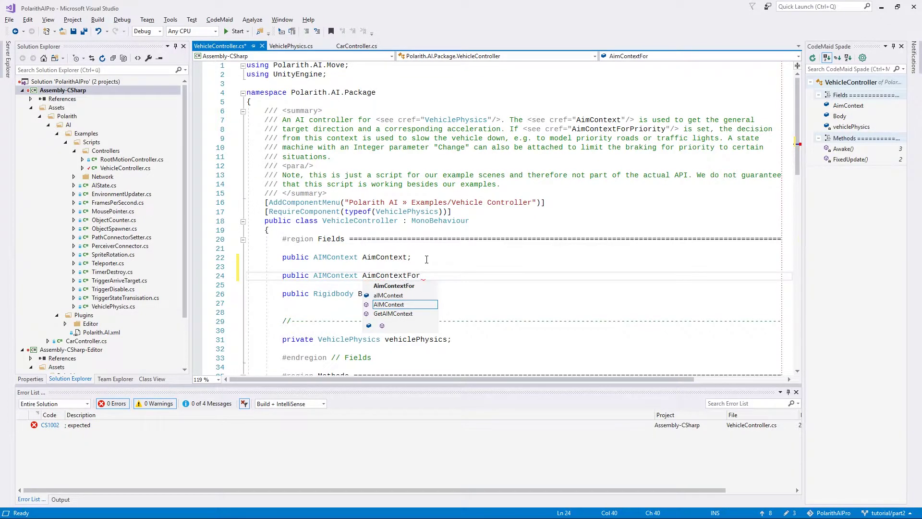
text(Priority;)
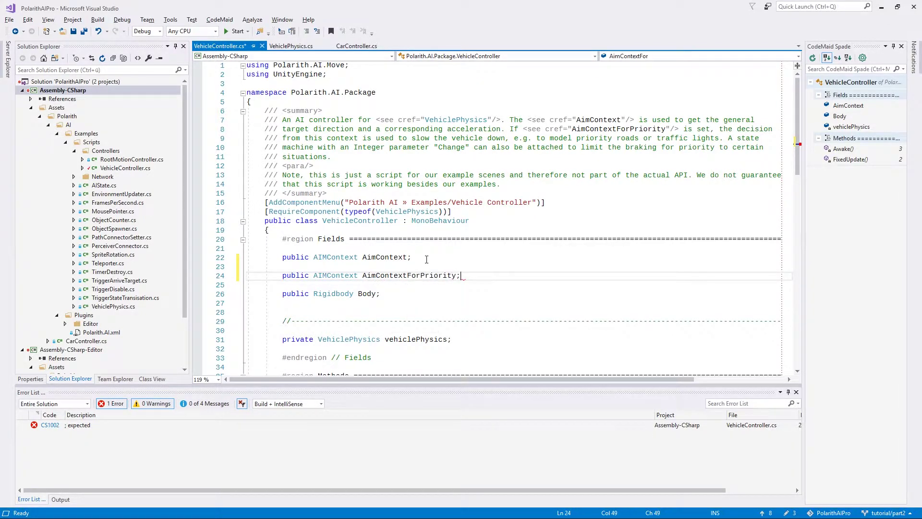
key(Return)
key(Return)
text(public Animator StateMach)
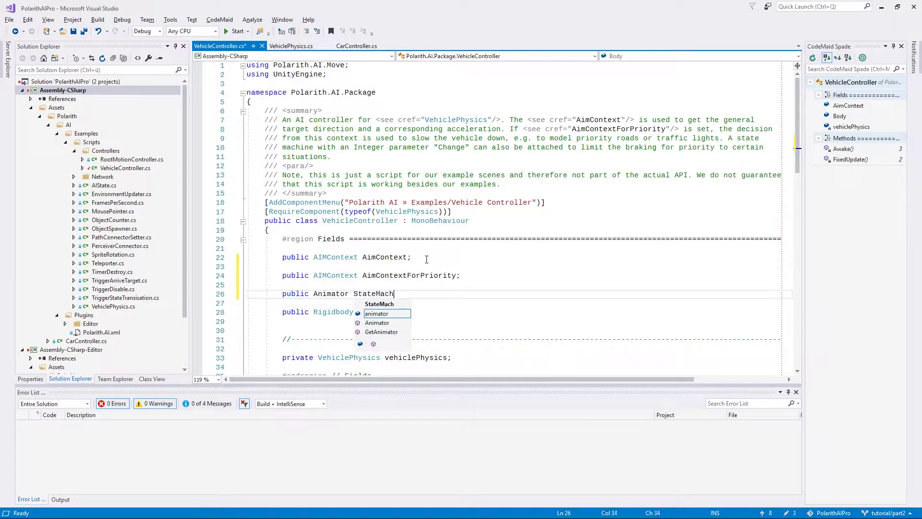
text(ine;)
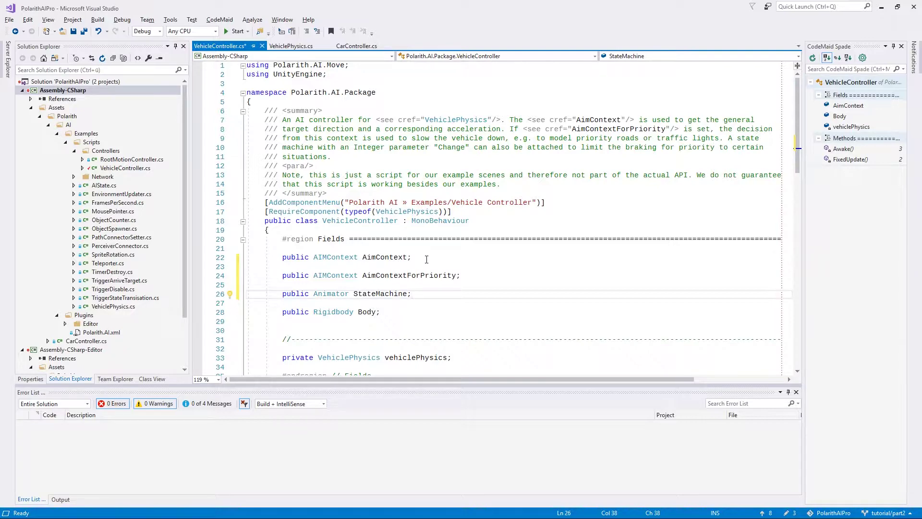
scroll(427, 260, down, 1)
scroll(418, 256, down, 7)
scroll(399, 248, down, 4)
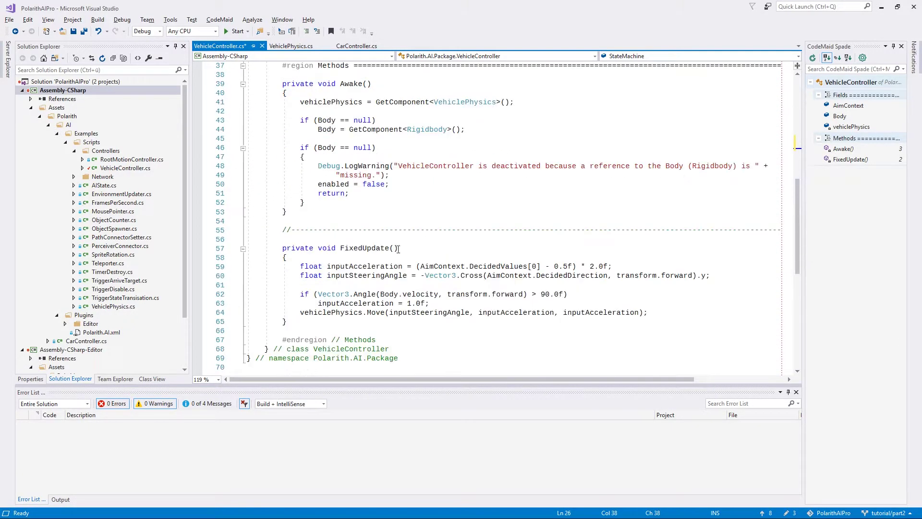
scroll(333, 268, down, 1)
click(326, 257)
key(Return)
key(Return)
key(Up)
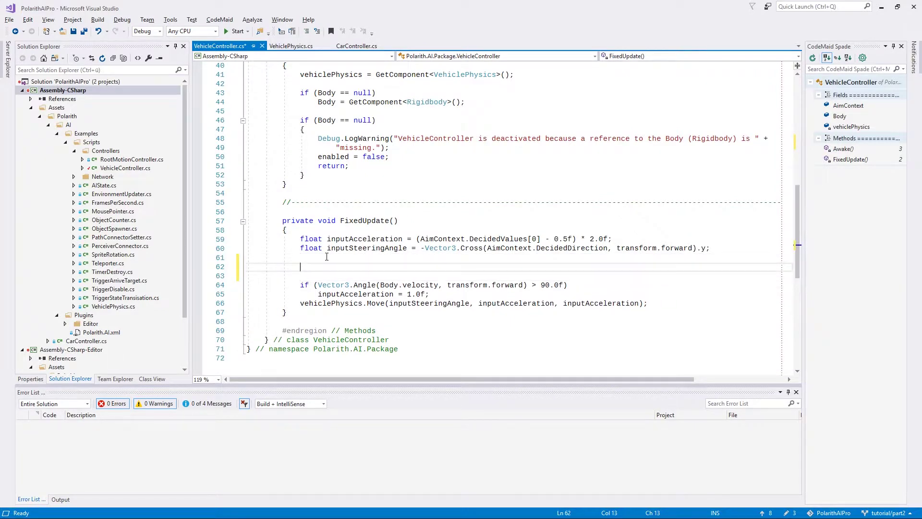
text(if()
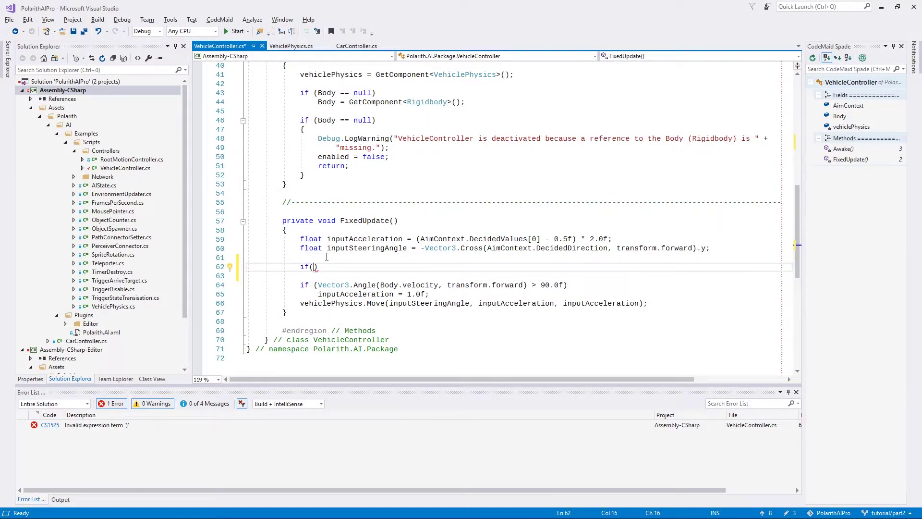
text(AimCon)
key(Down)
key(Down)
key(Down)
key(Tab)
text(!)
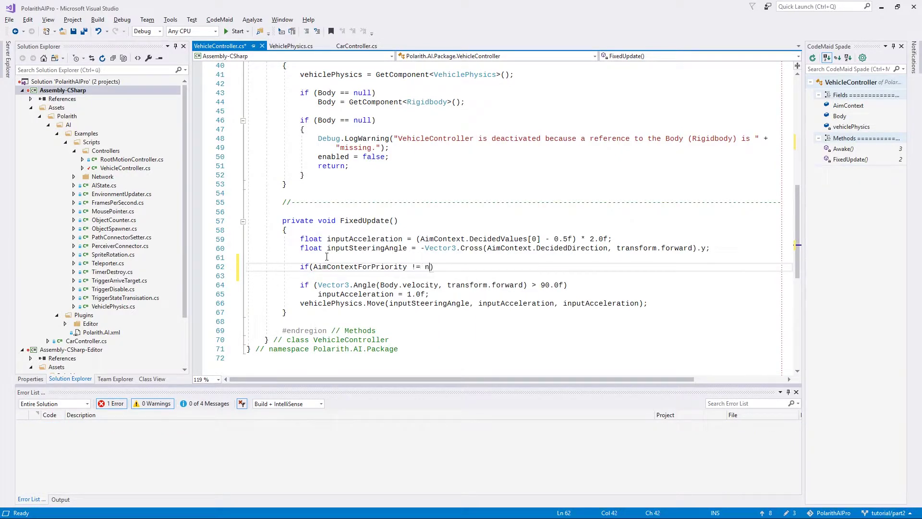
text(= null) {)
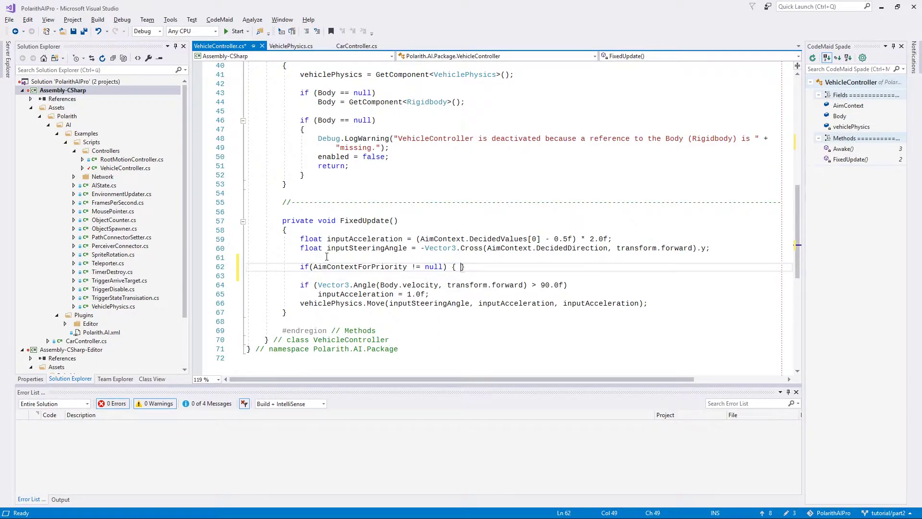
key(Return)
text(bool usePriority)
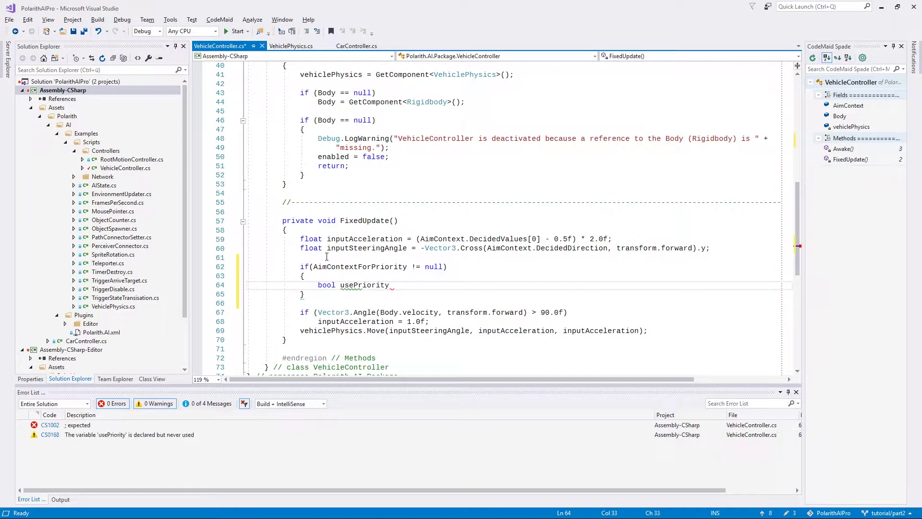
text( = true;)
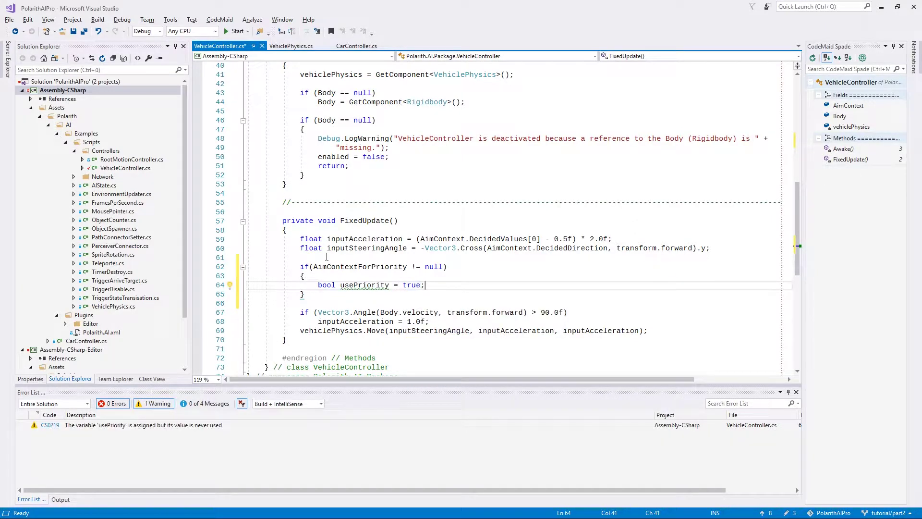
Step: Add a check that sets usePriority = false when StateMachine's GetInteger("Change") != -1
key(Return)
scroll(360, 259, down, 2)
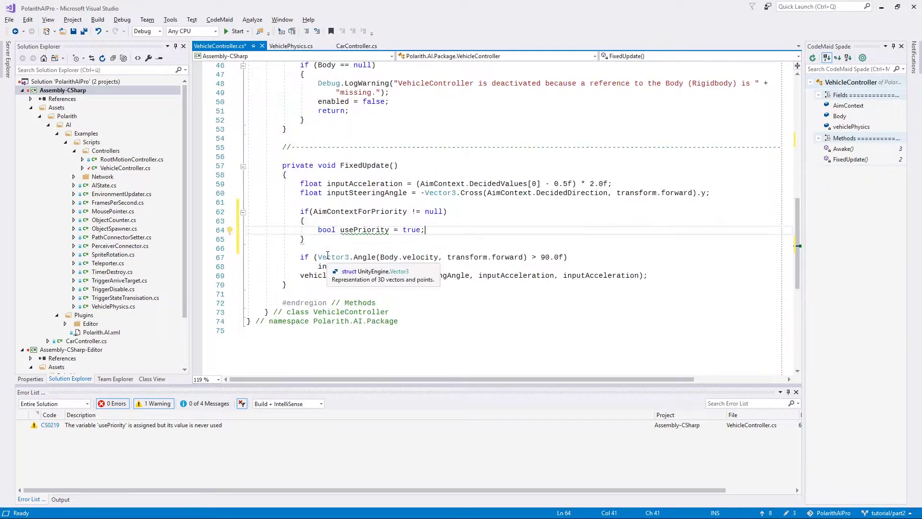
key(Return)
text(if(Stat)
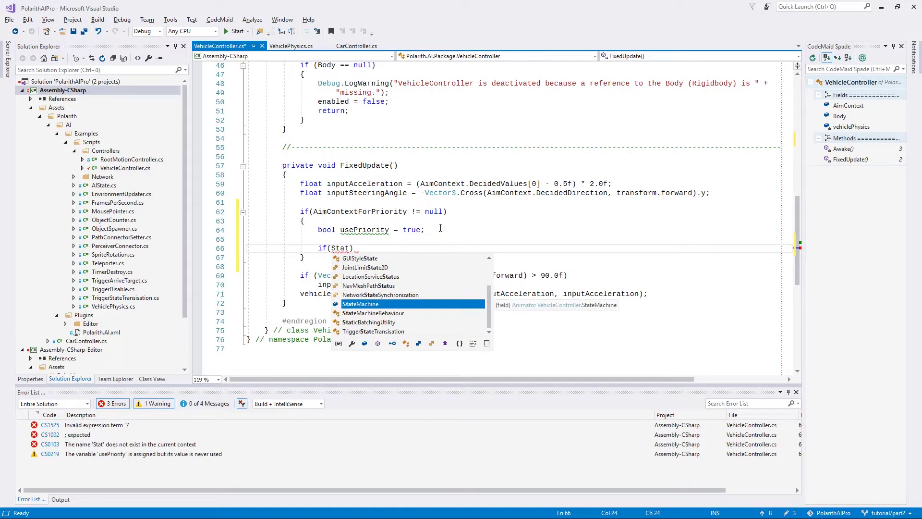
key(Tab)
text(null && State)
key(Tab)
text(.G)
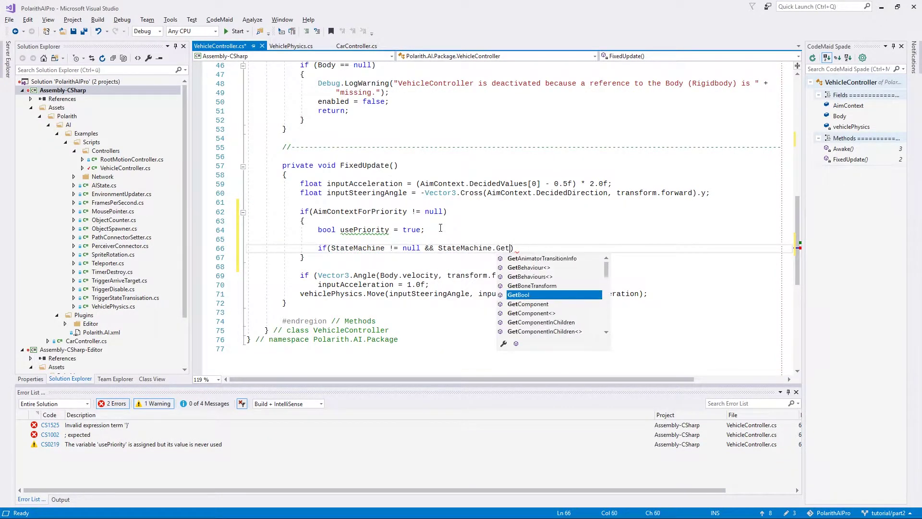
text(etI)
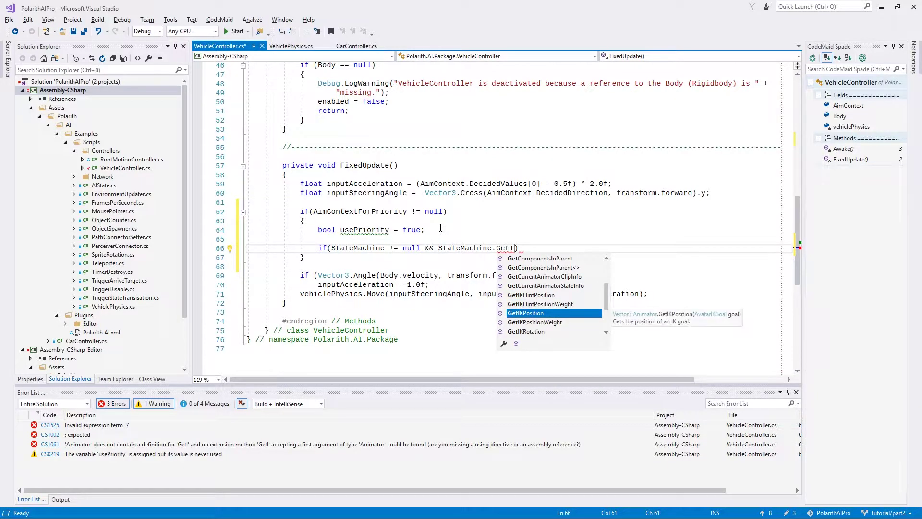
text(nteger("Change)
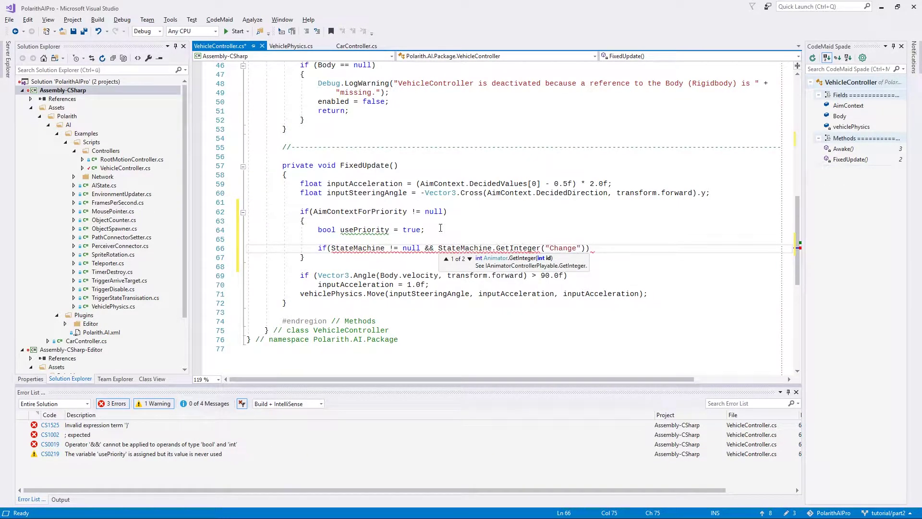
text(") != -1)
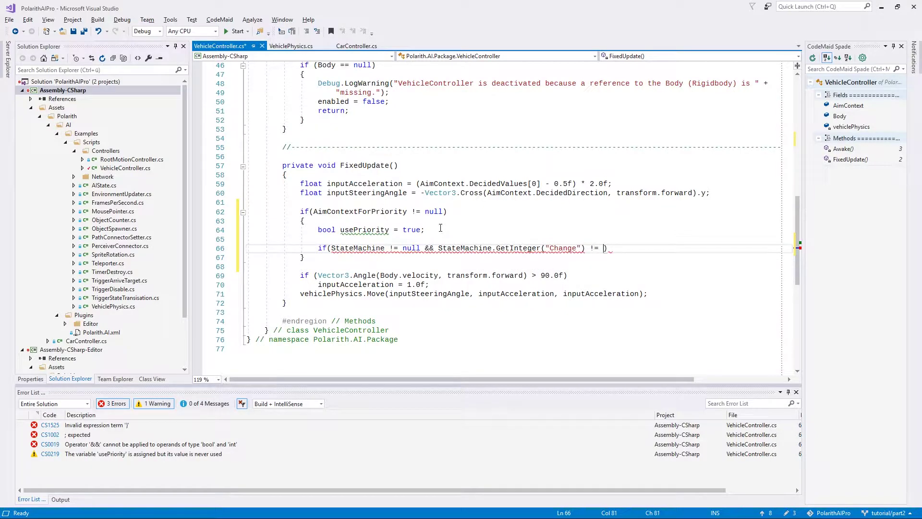
text())
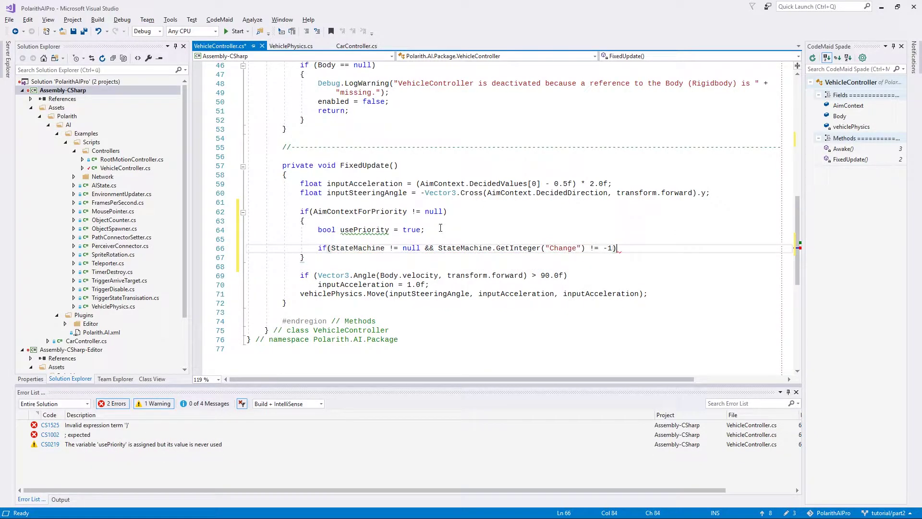
key(Return)
text(use)
key(Tab)
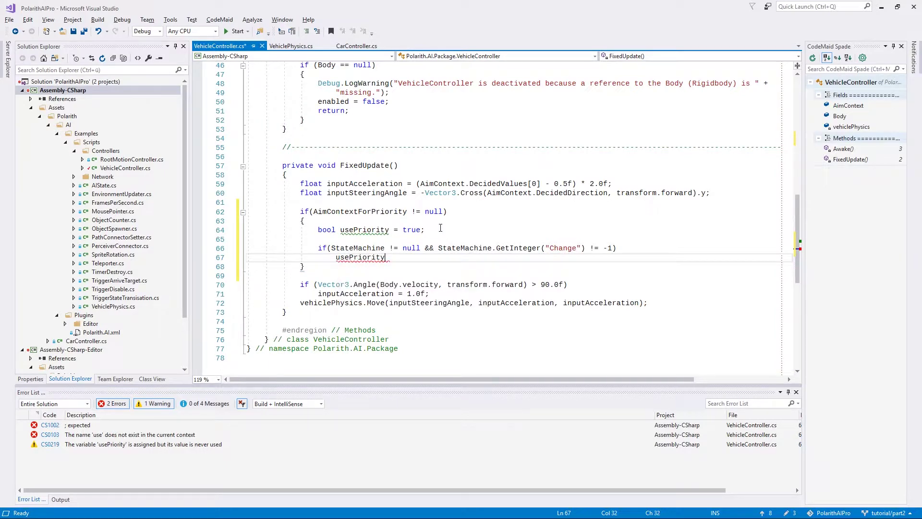
text( = false;)
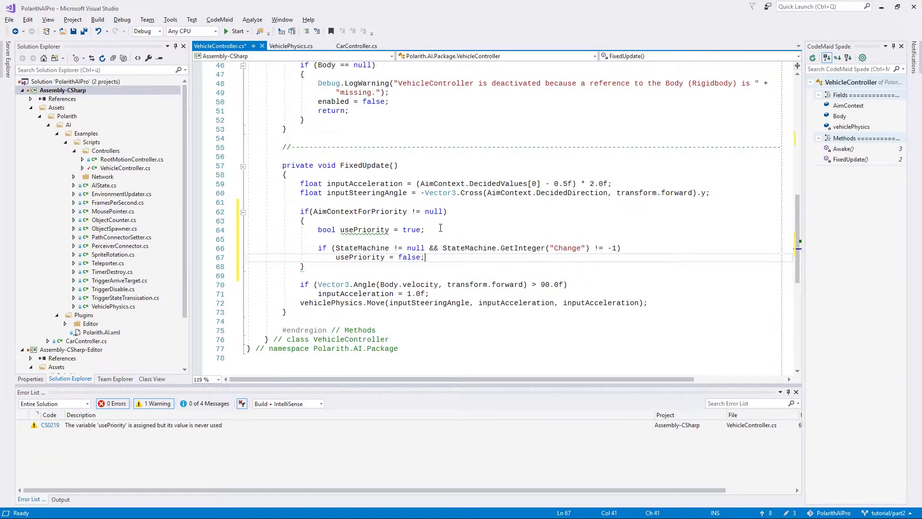
key(Return)
key(Return)
text(f ()
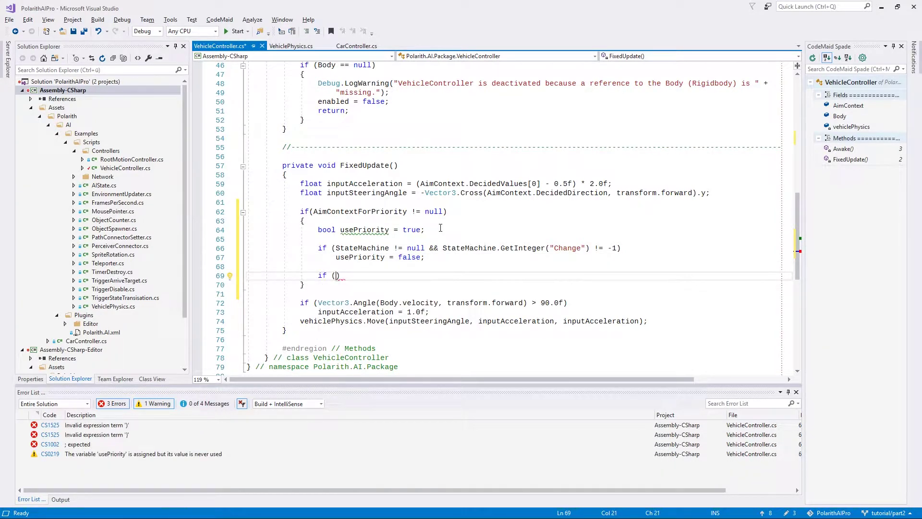
text(eP)
Step: Set inputAcceleration = -1.0f when usePriority and DecidedValues[0] > 0.1f, then save the script
key(Tab)
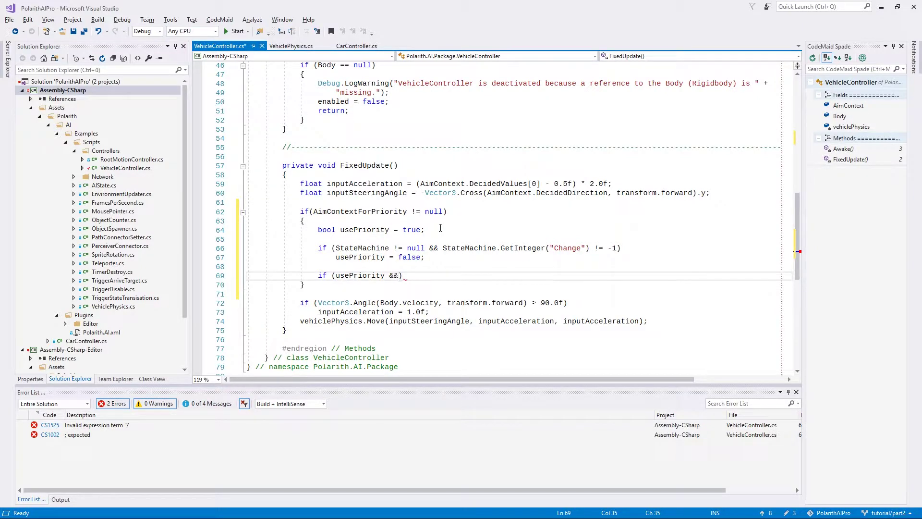
key(Return)
text(a)
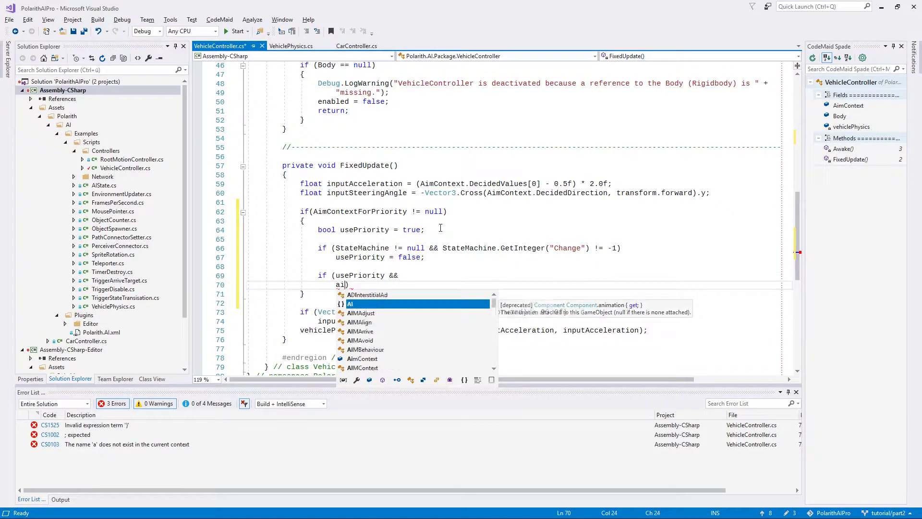
text(imCO)
key(Tab)
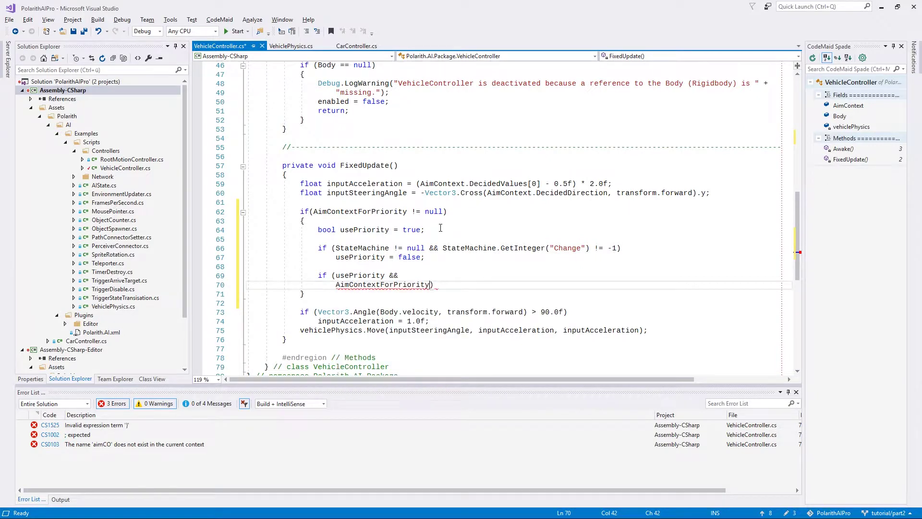
text(!= null &&)
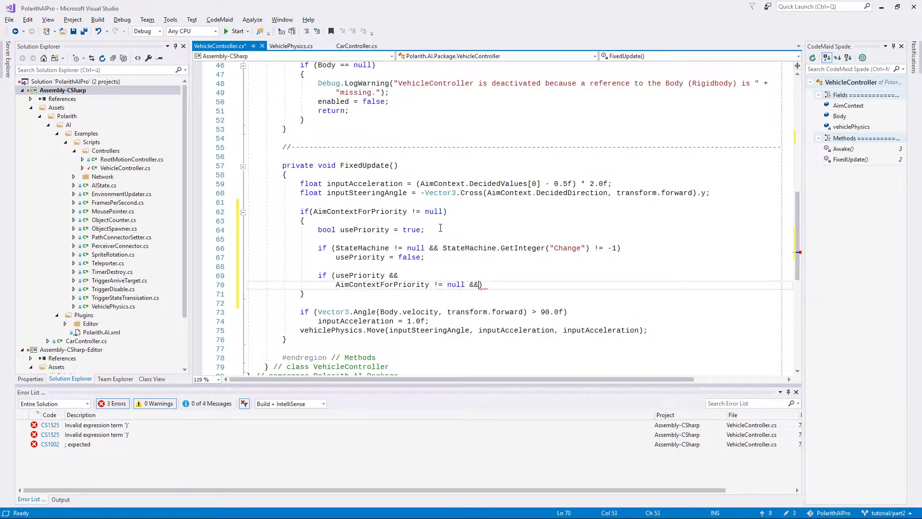
key(Return)
text(Aim)
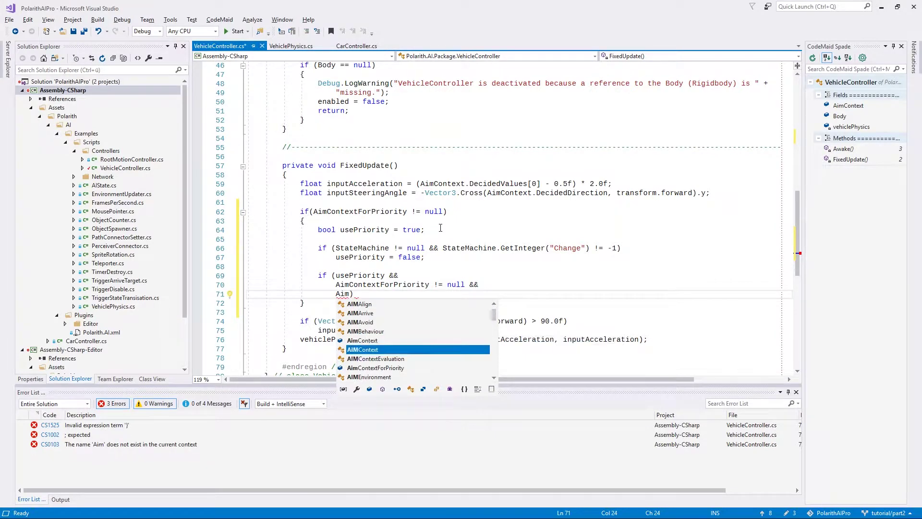
key(Down)
key(Tab)
text(.Dec)
key(Down)
key(Down)
key(Down)
key(Down)
key(Tab)
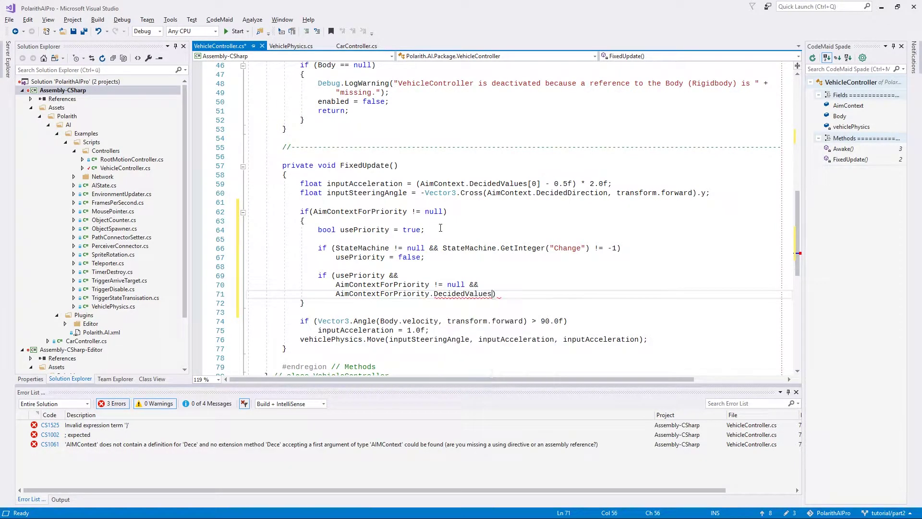
text([0] > 0.1f)
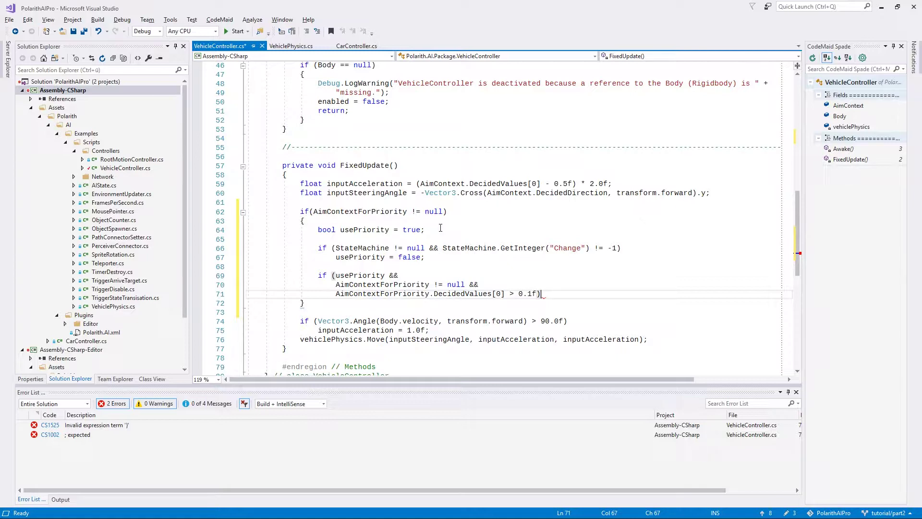
key(Return)
text({)
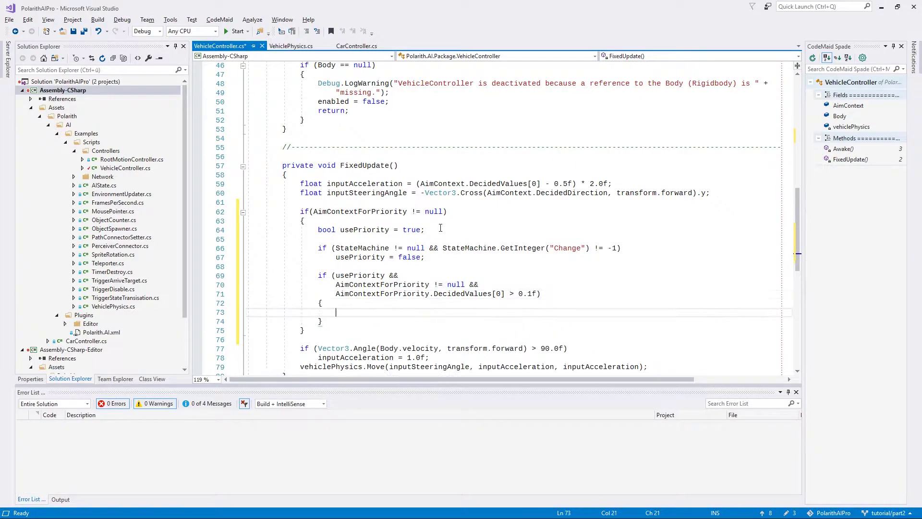
text(inputA )
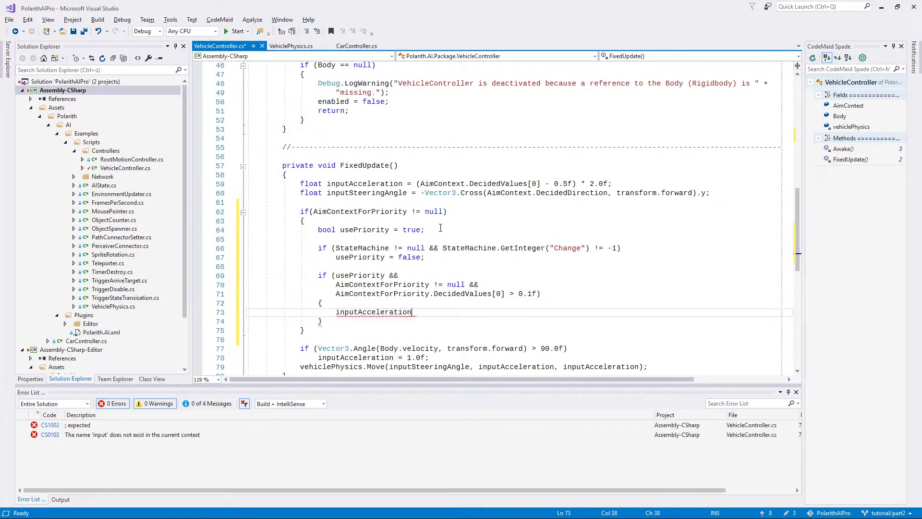
text(= -1.0f;)
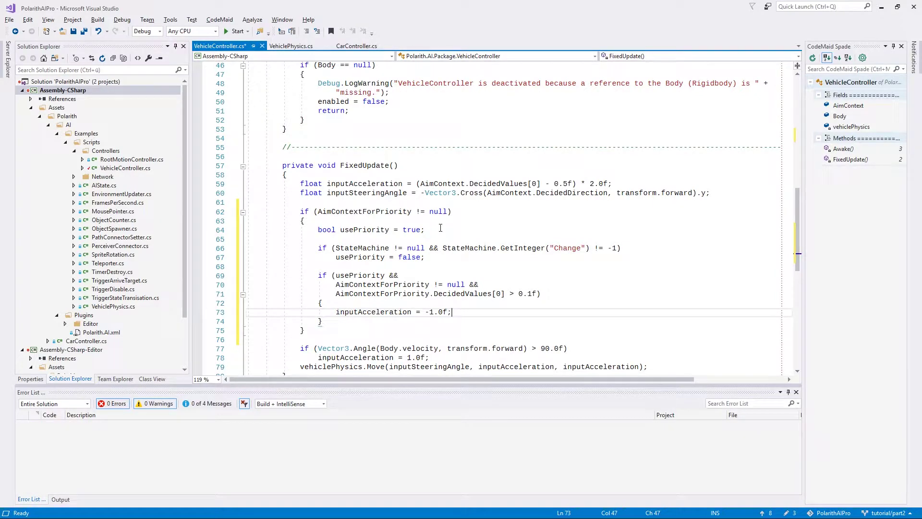
key(ctrl+s)
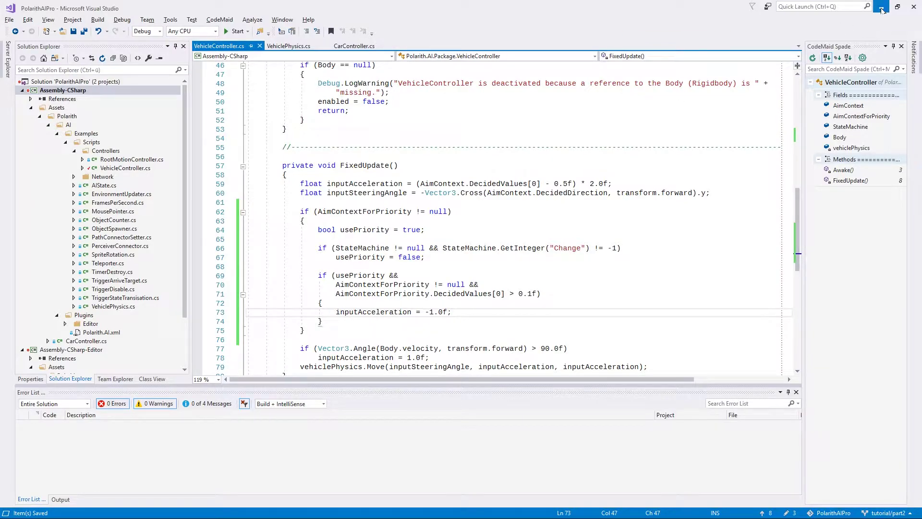
Step: Set AI PriorityRoad as Aim Context For Priority and AI Roundabout as State Machine, then reload the scene
click(867, 6)
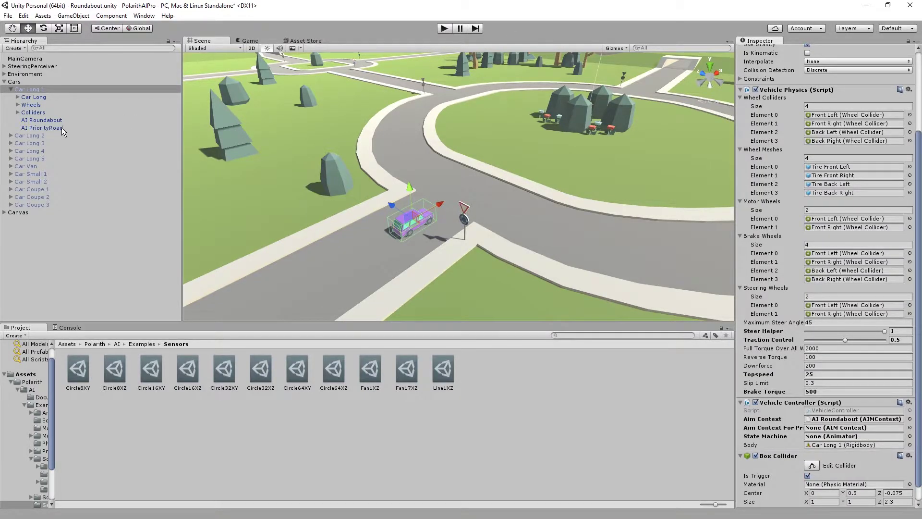
drag(61, 127, 357, 187)
drag(801, 424, 810, 429)
drag(37, 122, 825, 437)
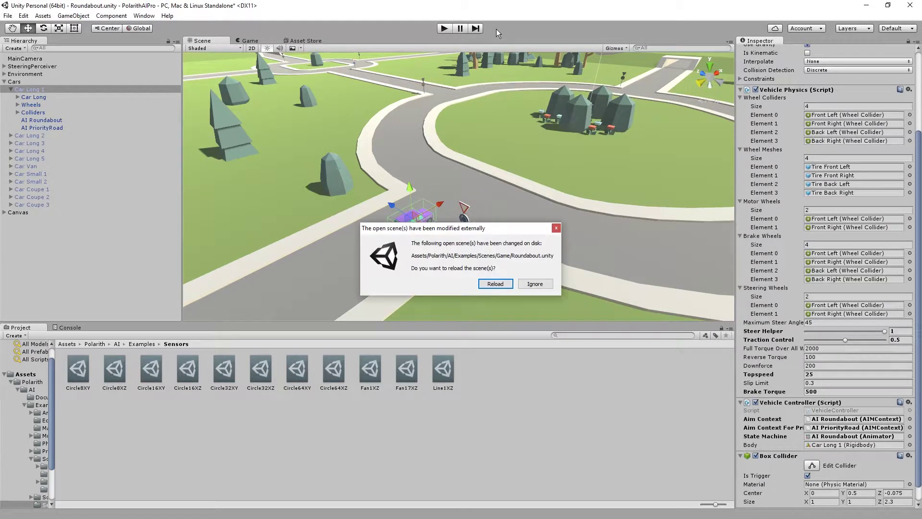
click(496, 283)
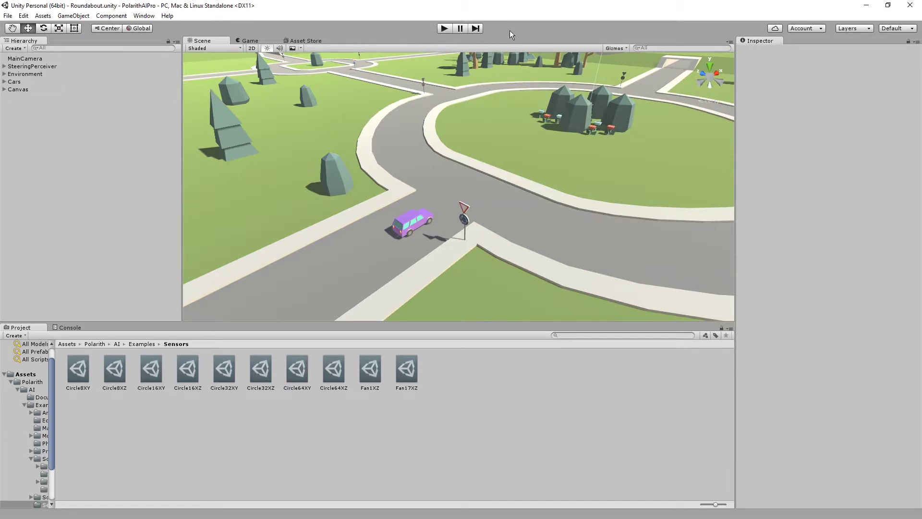
Step: Start play mode in the Roundabout scene to watch the cars drive
click(443, 29)
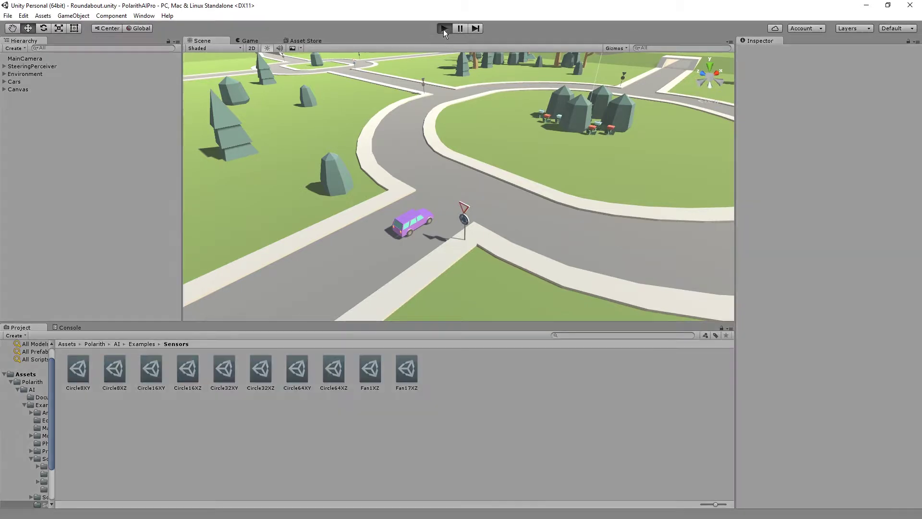